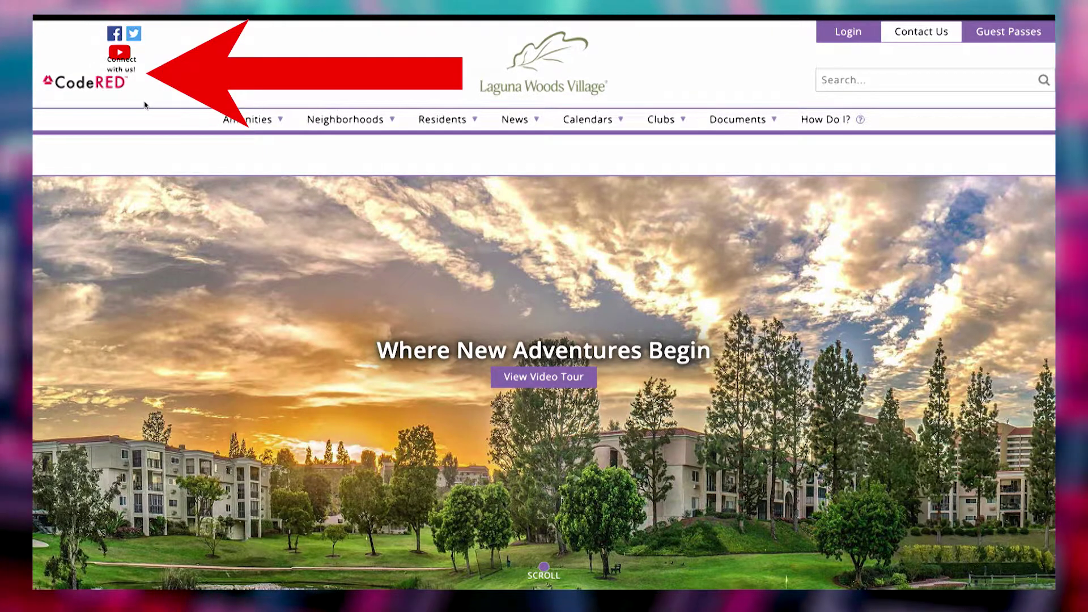
Open the CodeRED enrollment form from the village website and fill in the resident's first and last name, manor number and resident ID
{"action": "left_click", "coordinate": [98, 85]}
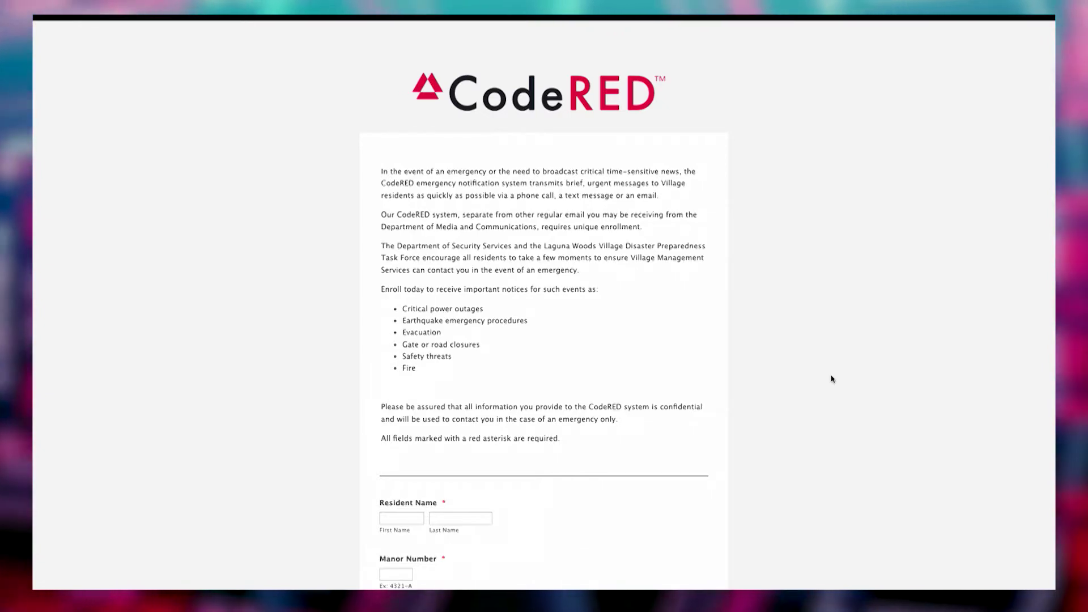
{"action": "scroll", "coordinate": [778, 370], "scroll_direction": "down", "scroll_amount": 3}
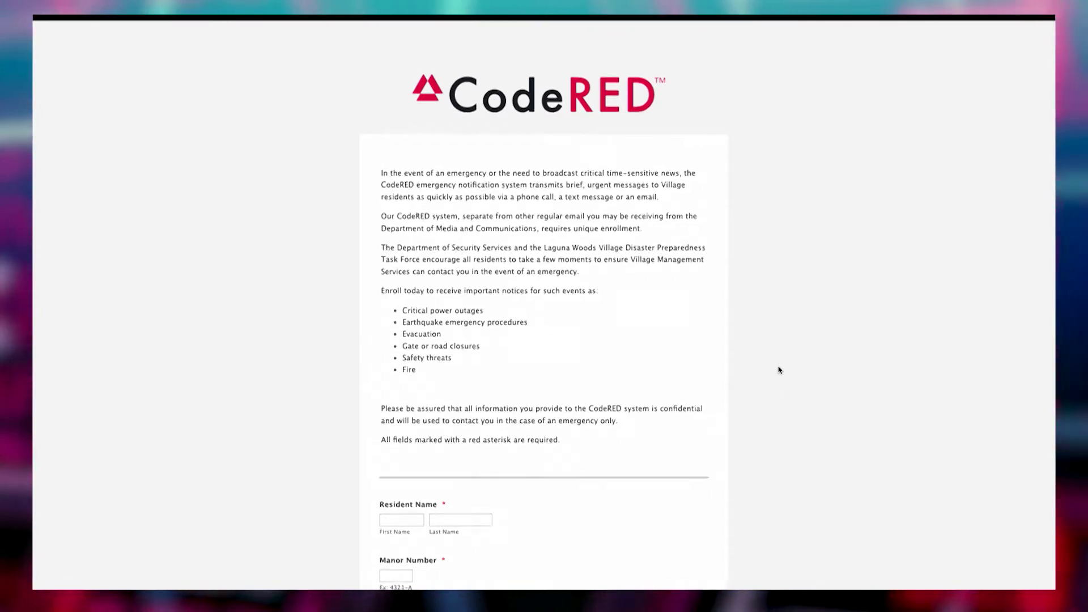
{"action": "scroll", "coordinate": [779, 370], "scroll_direction": "down", "scroll_amount": 3}
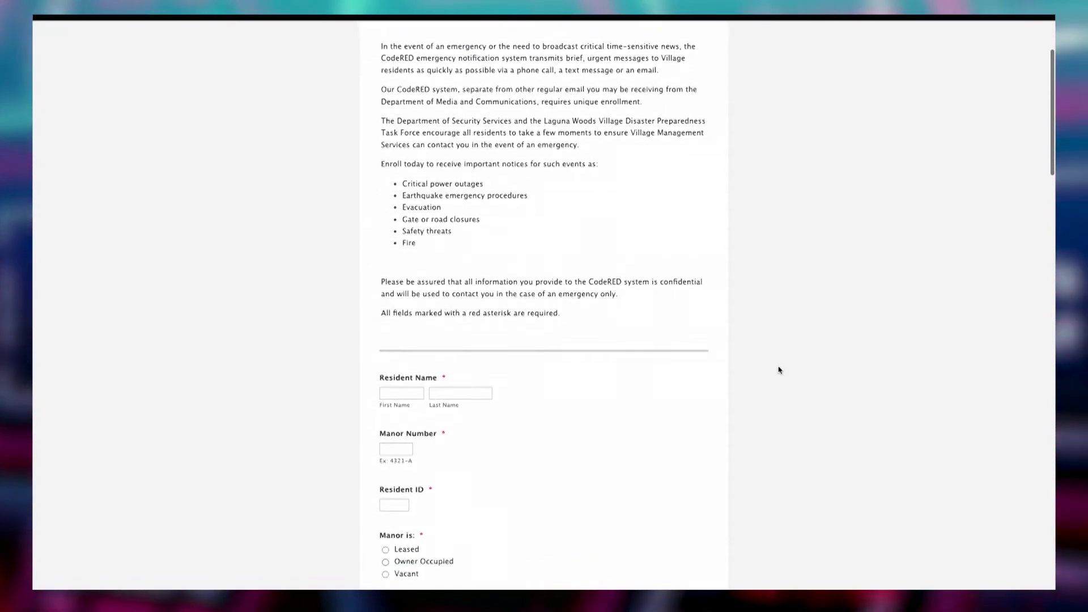
{"action": "scroll", "coordinate": [779, 370], "scroll_direction": "down", "scroll_amount": 1}
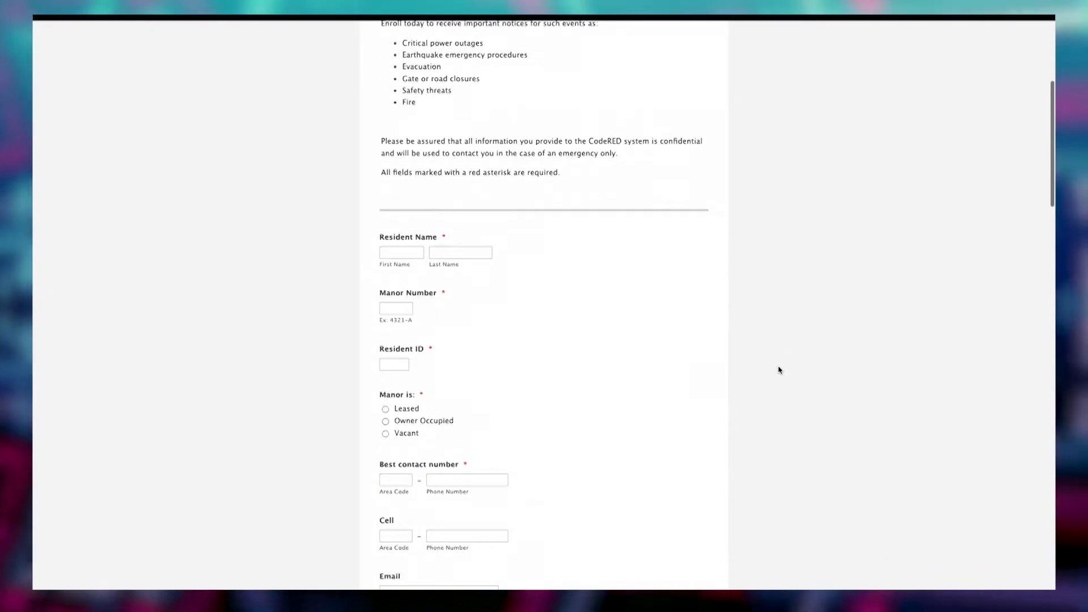
{"action": "left_click", "coordinate": [403, 258]}
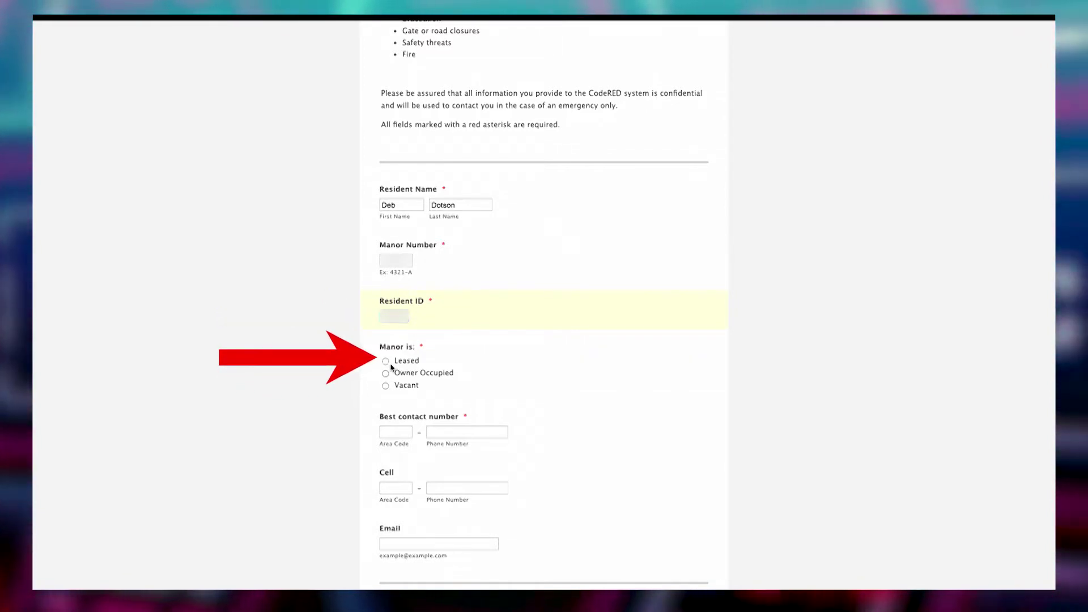
Mark the manor as Owner Occupied and fill in the resident's best contact number, cell number and email
{"action": "scroll", "coordinate": [444, 387], "scroll_direction": "down", "scroll_amount": 1}
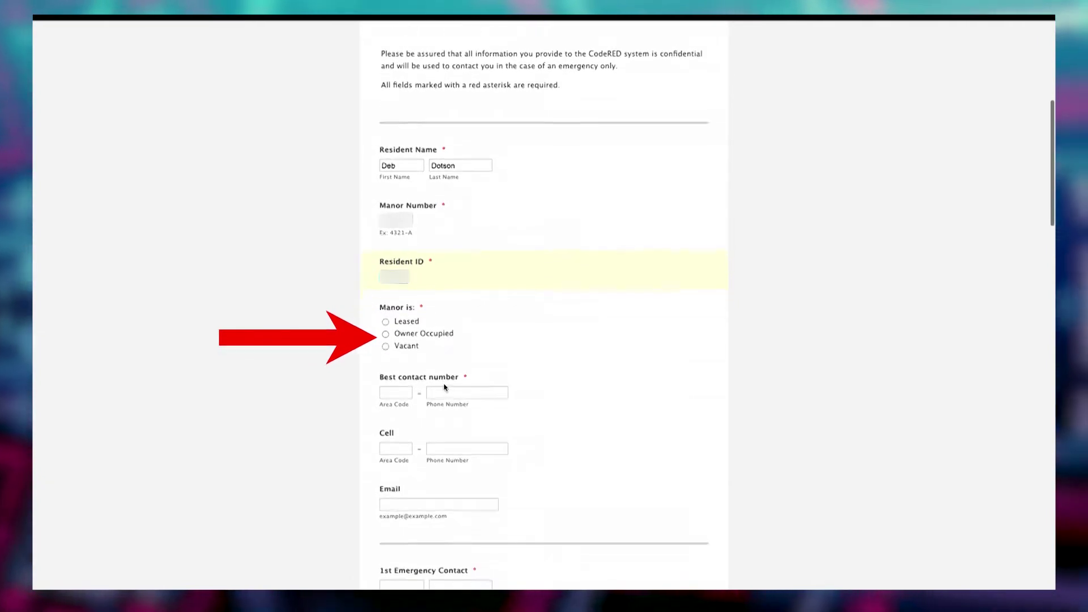
{"action": "scroll", "coordinate": [488, 363], "scroll_direction": "down", "scroll_amount": 1}
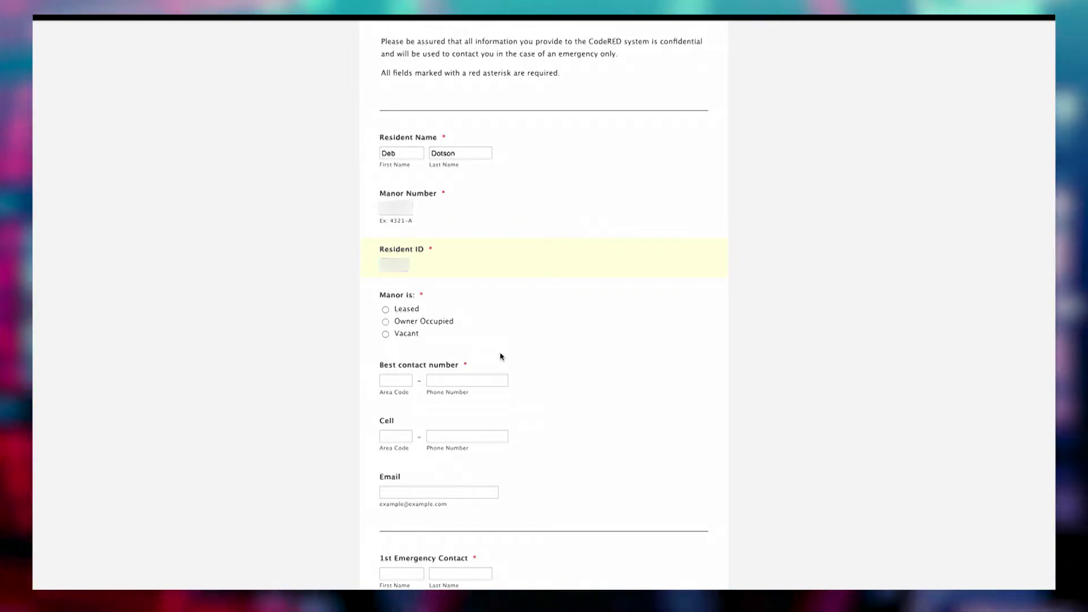
{"action": "left_click", "coordinate": [385, 321]}
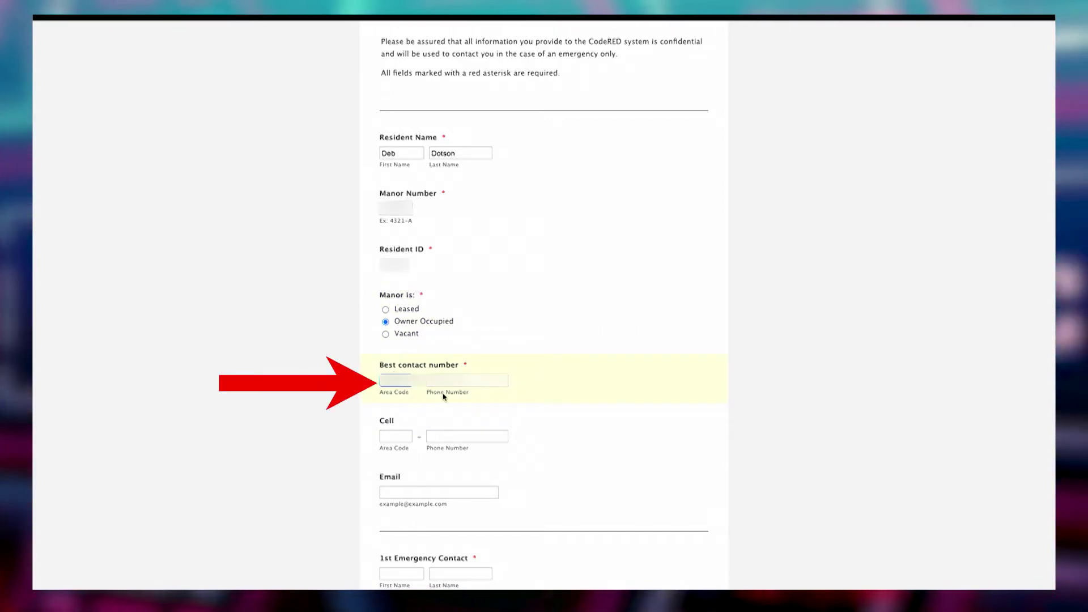
{"action": "key", "text": "Tab"}
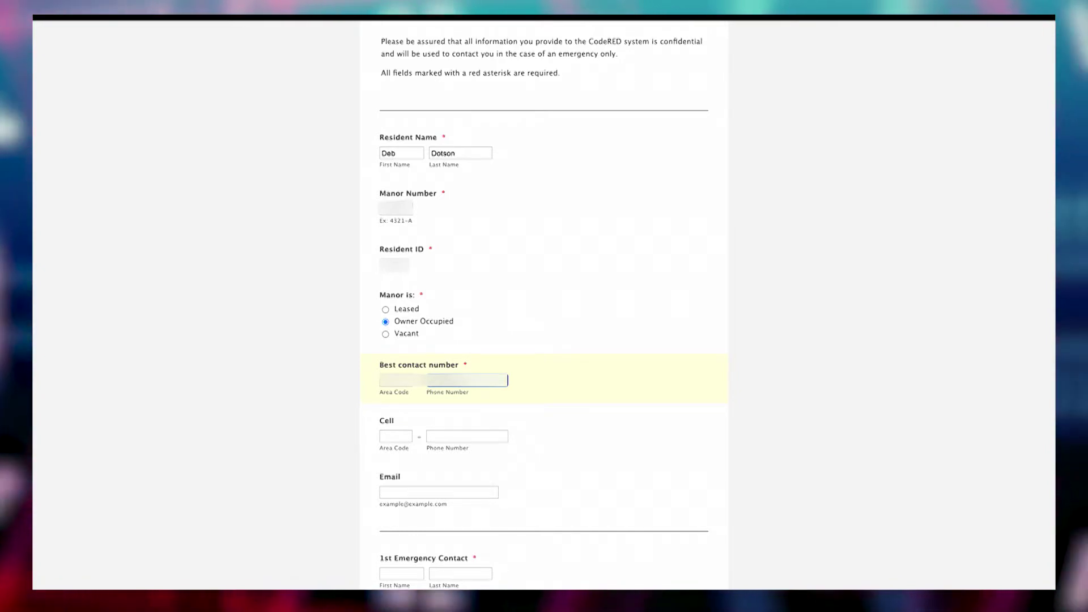
{"action": "left_click", "coordinate": [397, 439]}
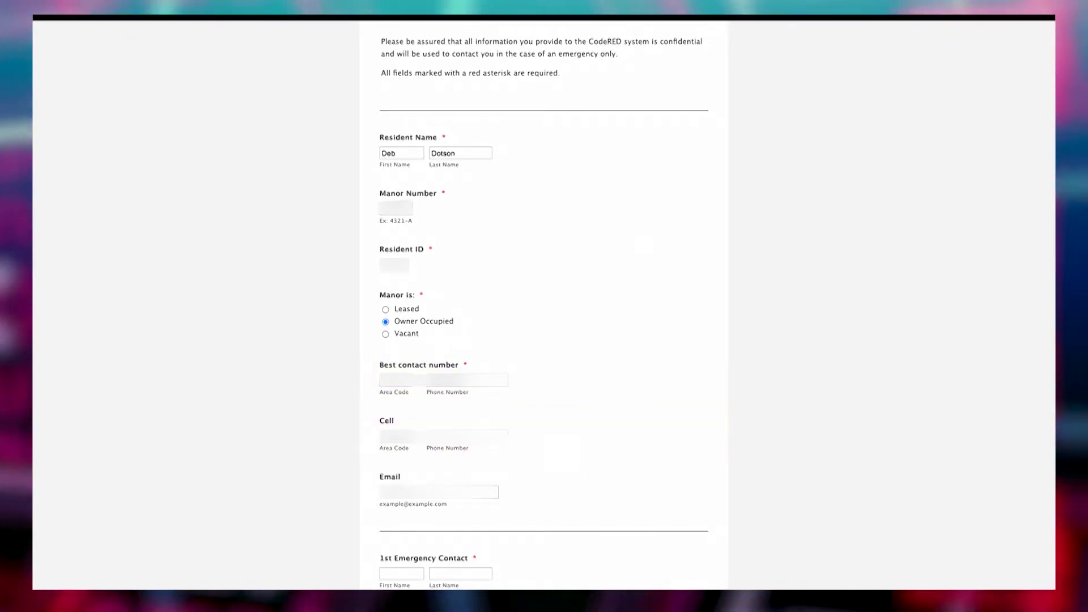
{"action": "left_click", "coordinate": [439, 492]}
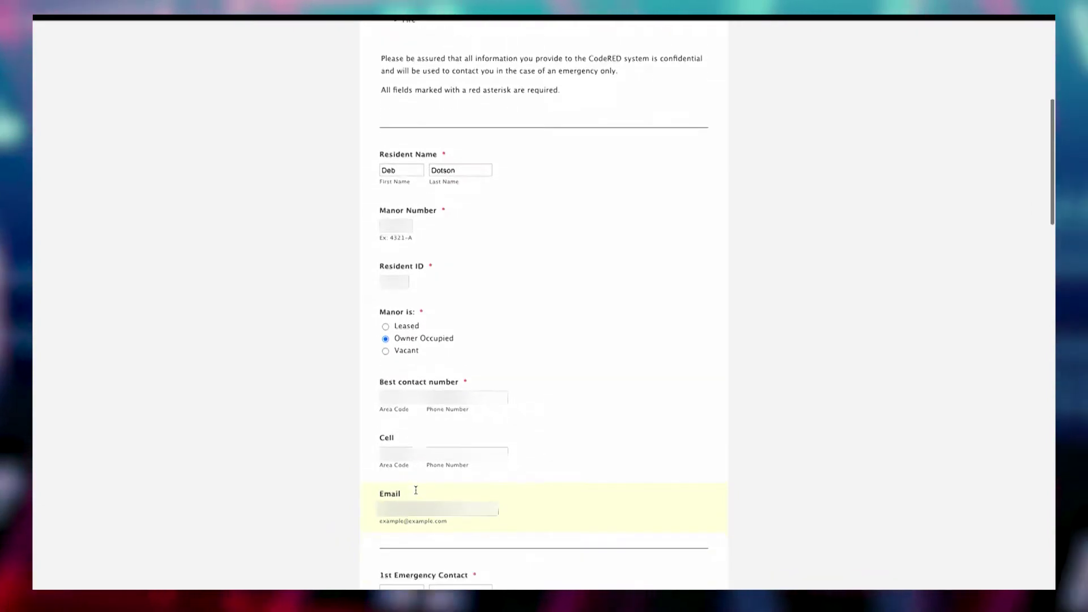
Review the 1st Emergency Contact section, including its name, address, phone, email and Relationship with Resident fields
{"action": "scroll", "coordinate": [417, 493], "scroll_direction": "down", "scroll_amount": 3}
{"action": "scroll", "coordinate": [416, 493], "scroll_direction": "down", "scroll_amount": 1}
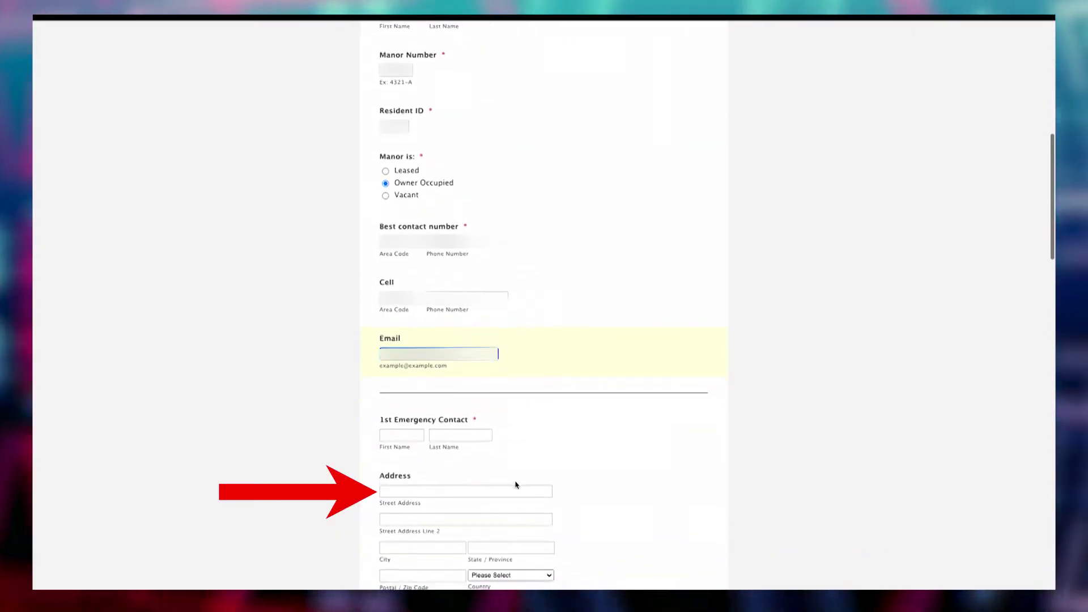
{"action": "scroll", "coordinate": [554, 464], "scroll_direction": "down", "scroll_amount": 1}
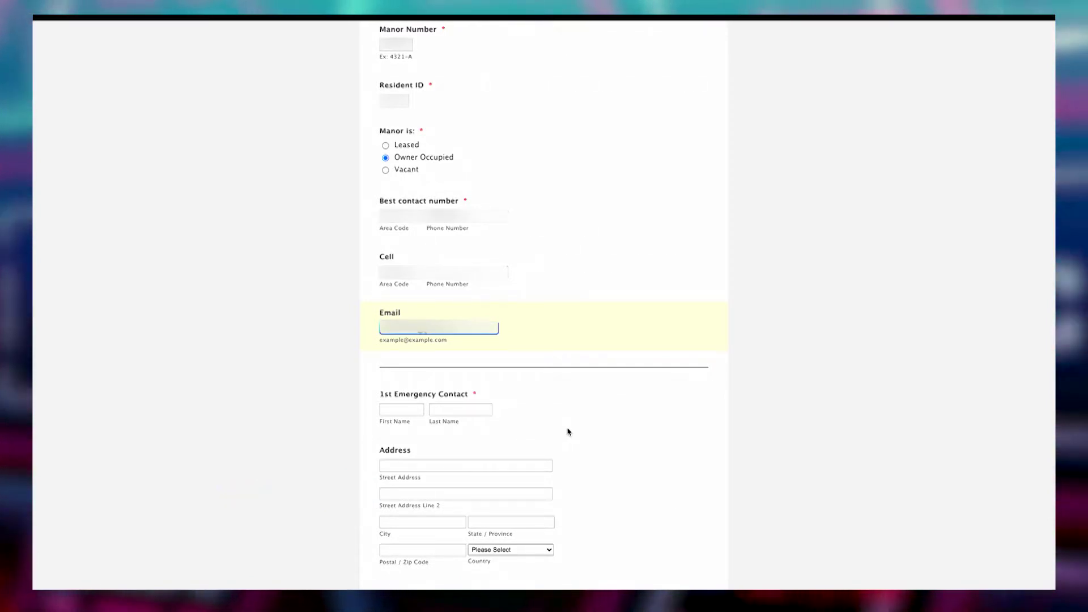
{"action": "scroll", "coordinate": [569, 432], "scroll_direction": "down", "scroll_amount": 1}
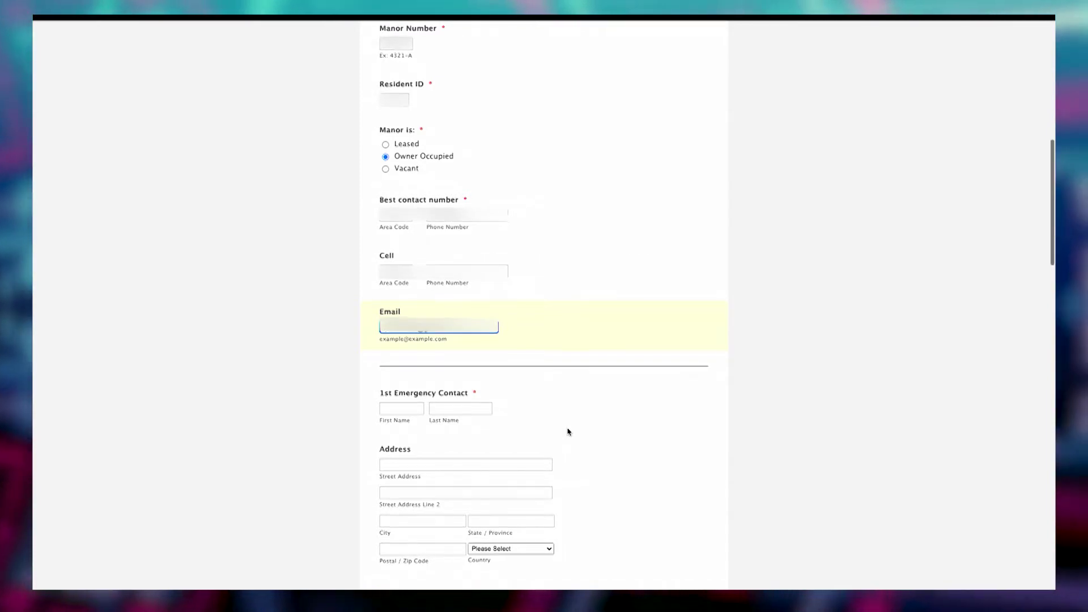
{"action": "scroll", "coordinate": [568, 432], "scroll_direction": "down", "scroll_amount": 1}
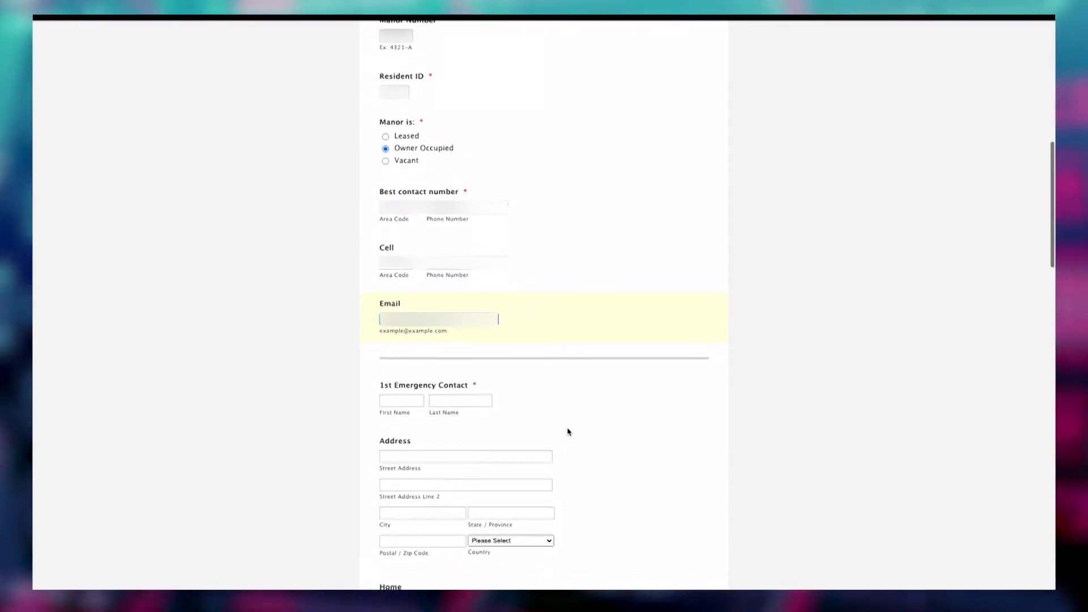
{"action": "scroll", "coordinate": [573, 428], "scroll_direction": "down", "scroll_amount": 3}
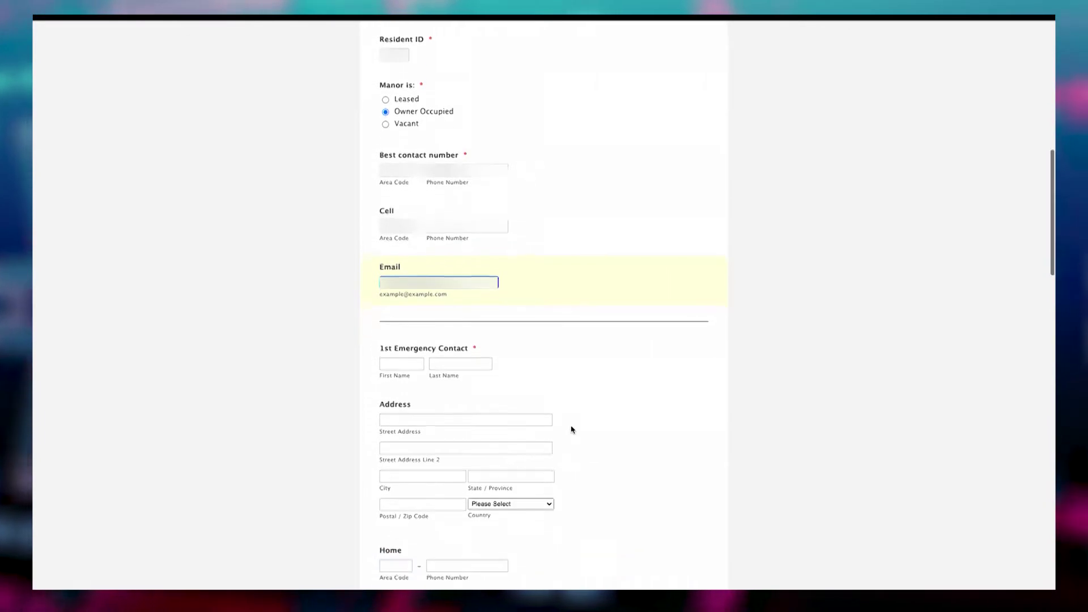
{"action": "scroll", "coordinate": [571, 430], "scroll_direction": "down", "scroll_amount": 6}
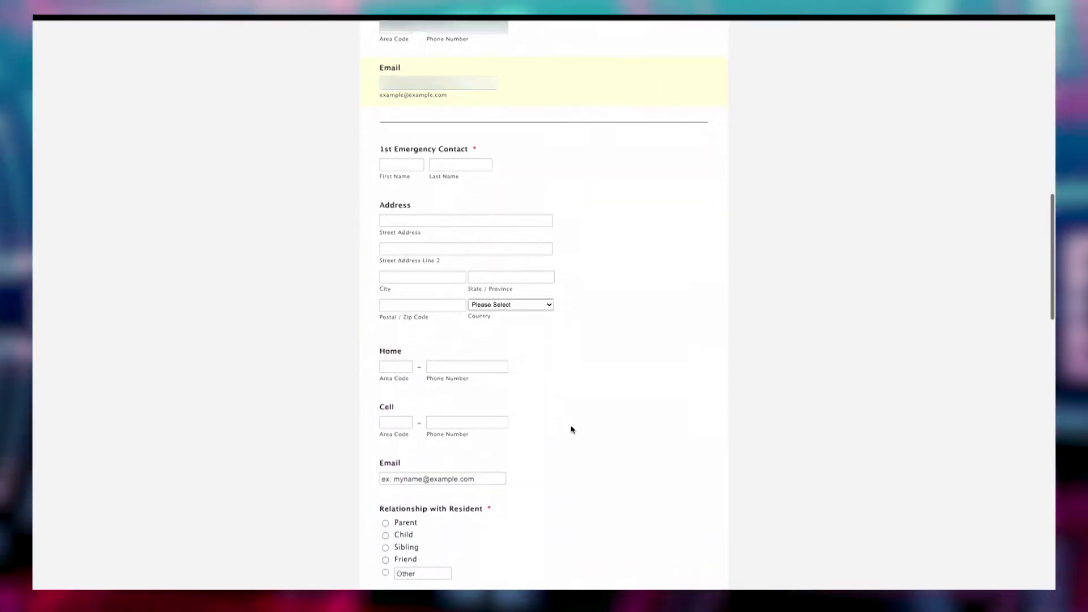
{"action": "scroll", "coordinate": [571, 429], "scroll_direction": "down", "scroll_amount": 1}
{"action": "scroll", "coordinate": [571, 426], "scroll_direction": "down", "scroll_amount": 5}
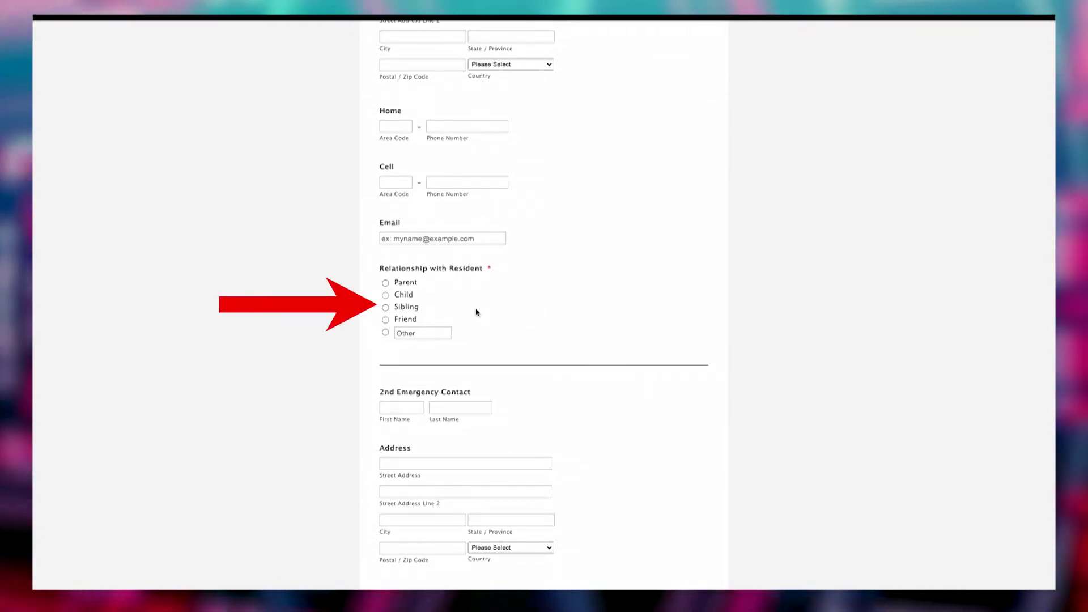
{"action": "scroll", "coordinate": [481, 311], "scroll_direction": "up", "scroll_amount": 1}
{"action": "scroll", "coordinate": [481, 312], "scroll_direction": "down", "scroll_amount": 2}
{"action": "scroll", "coordinate": [481, 312], "scroll_direction": "down", "scroll_amount": 2}
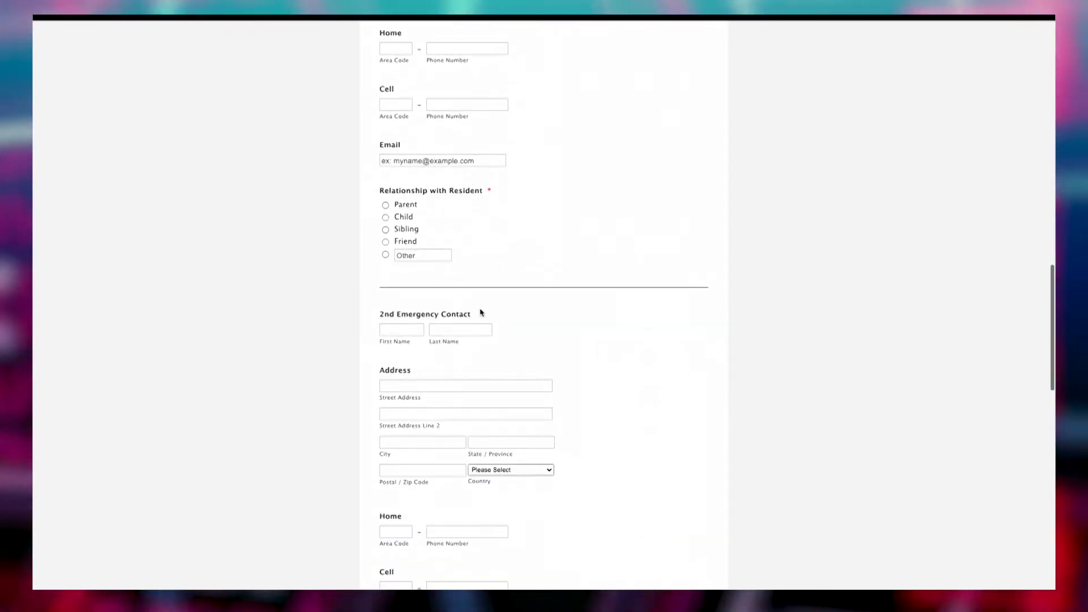
Review the optional sections for the 2nd Emergency Contact, Attorney, Trustee, Pet Care, Doctor and Special Circumstances
{"action": "scroll", "coordinate": [534, 352], "scroll_direction": "down", "scroll_amount": 5}
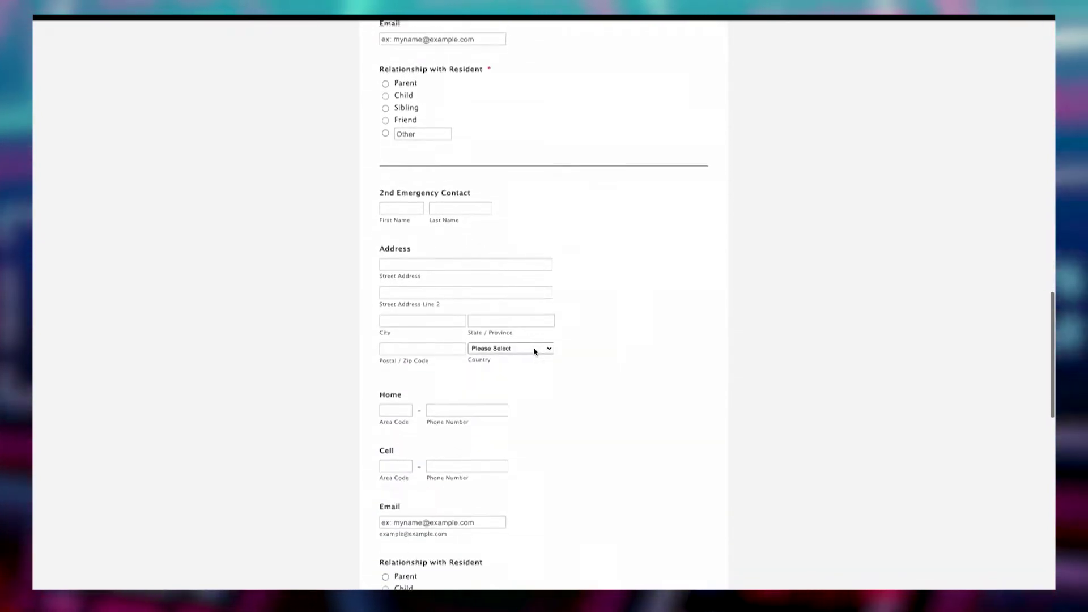
{"action": "scroll", "coordinate": [534, 352], "scroll_direction": "down", "scroll_amount": 14}
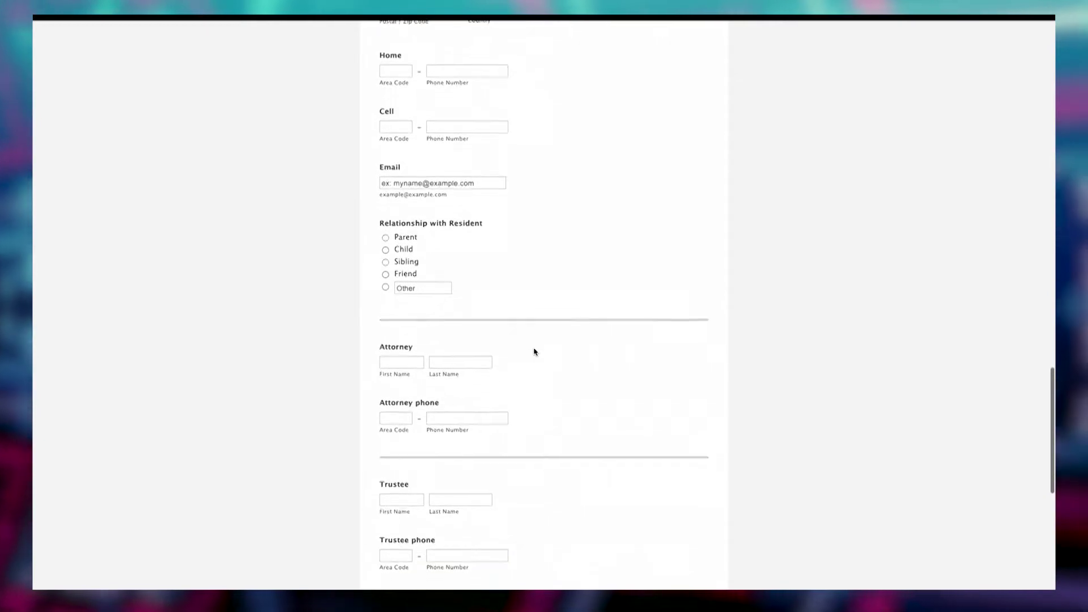
{"action": "scroll", "coordinate": [565, 348], "scroll_direction": "down", "scroll_amount": 1}
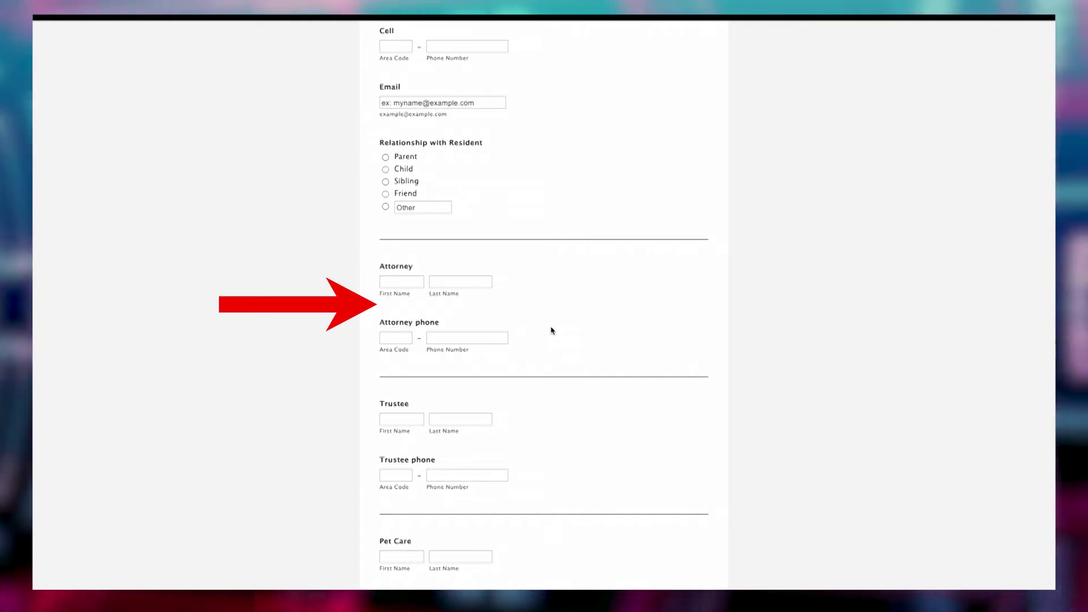
{"action": "scroll", "coordinate": [552, 331], "scroll_direction": "down", "scroll_amount": 4}
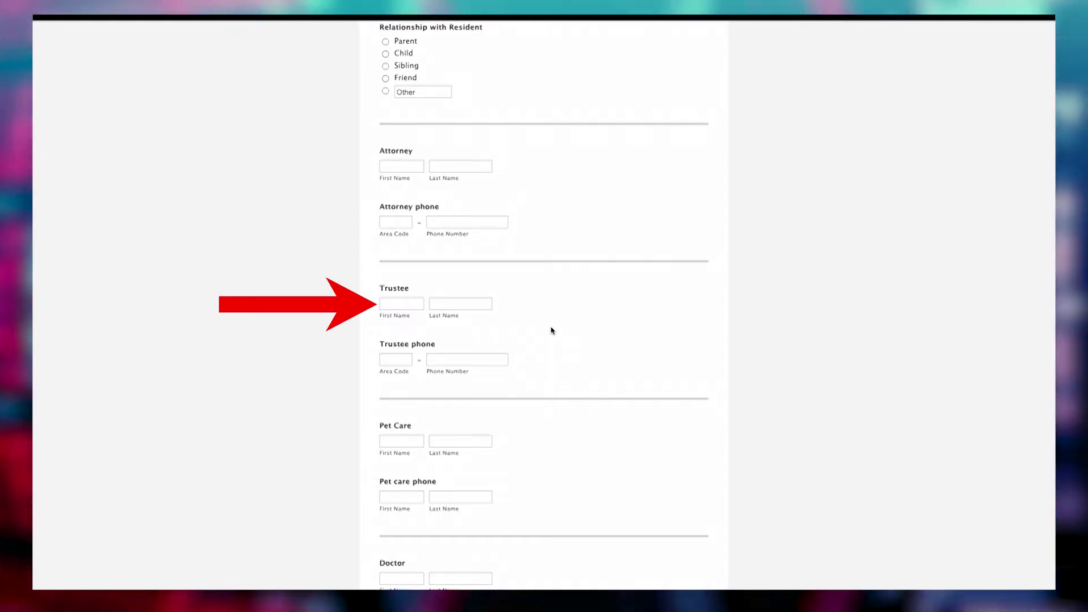
{"action": "scroll", "coordinate": [552, 330], "scroll_direction": "down", "scroll_amount": 3}
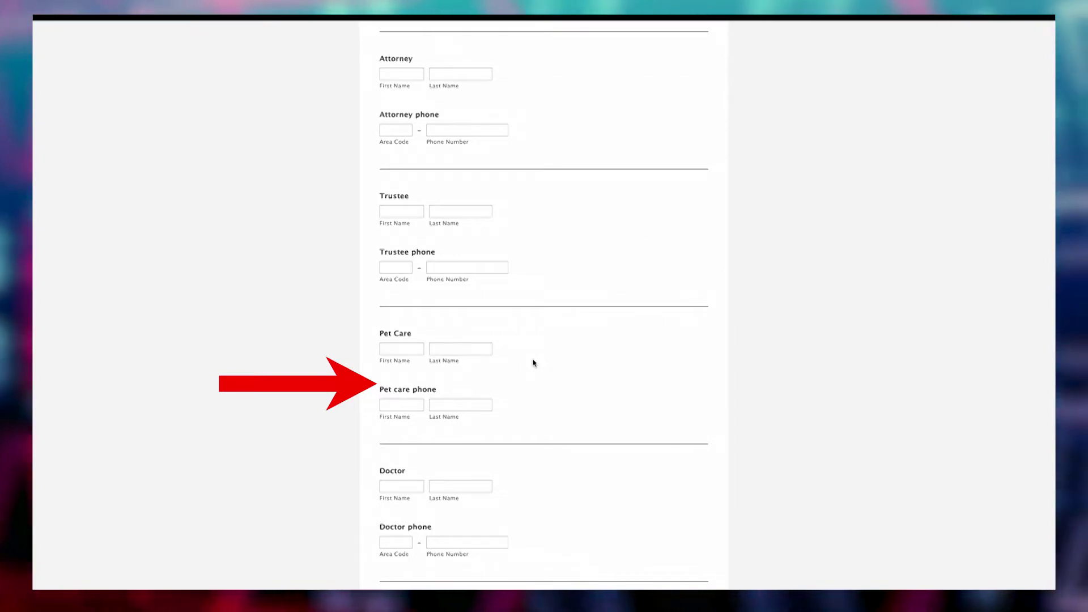
{"action": "scroll", "coordinate": [532, 362], "scroll_direction": "down", "scroll_amount": 3}
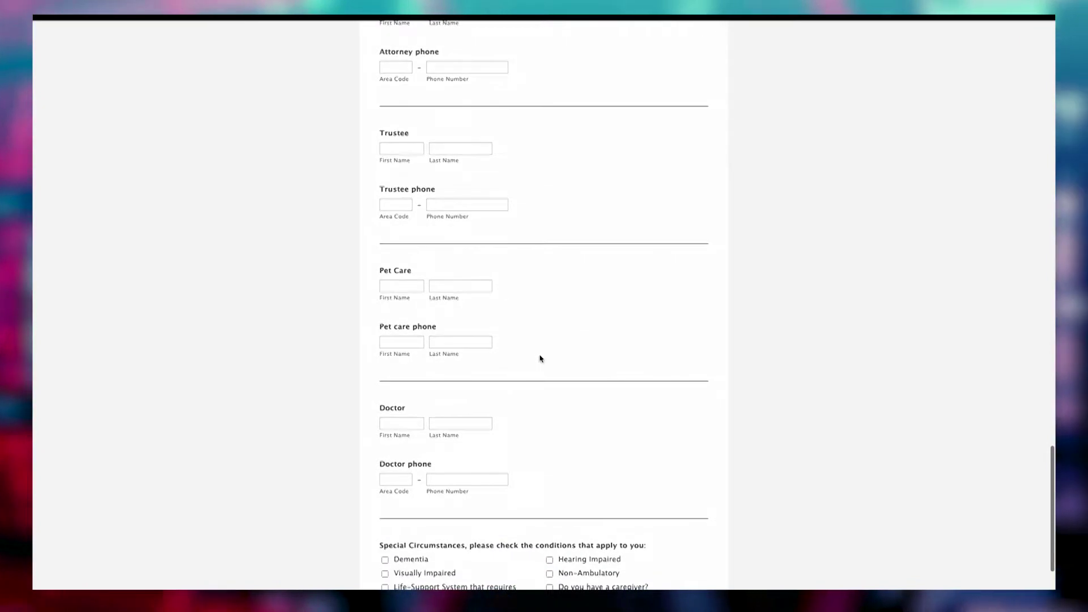
{"action": "scroll", "coordinate": [542, 357], "scroll_direction": "down", "scroll_amount": 2}
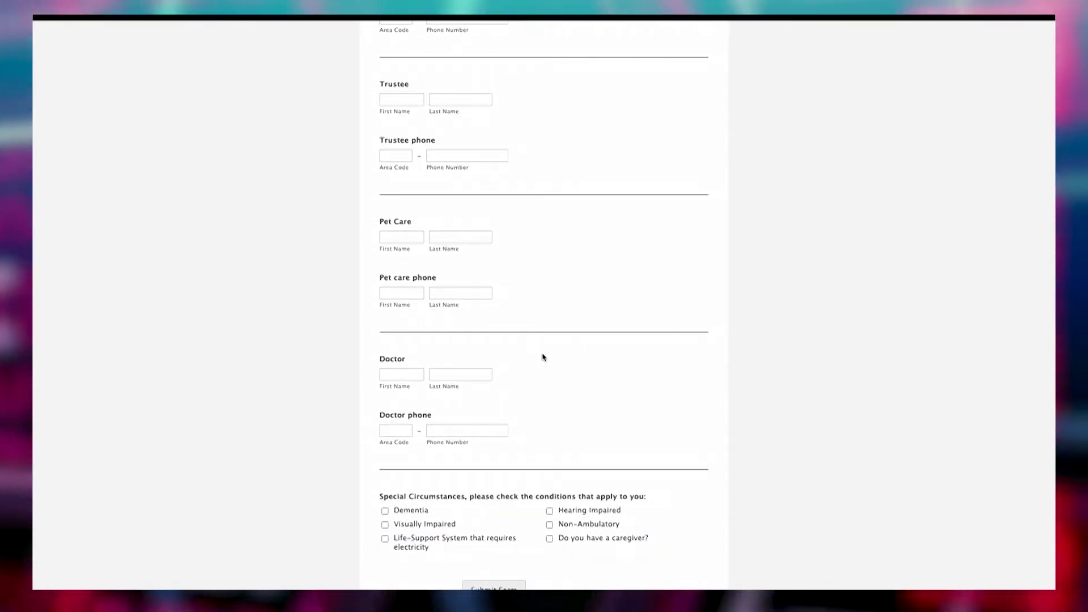
{"action": "scroll", "coordinate": [542, 358], "scroll_direction": "down", "scroll_amount": 2}
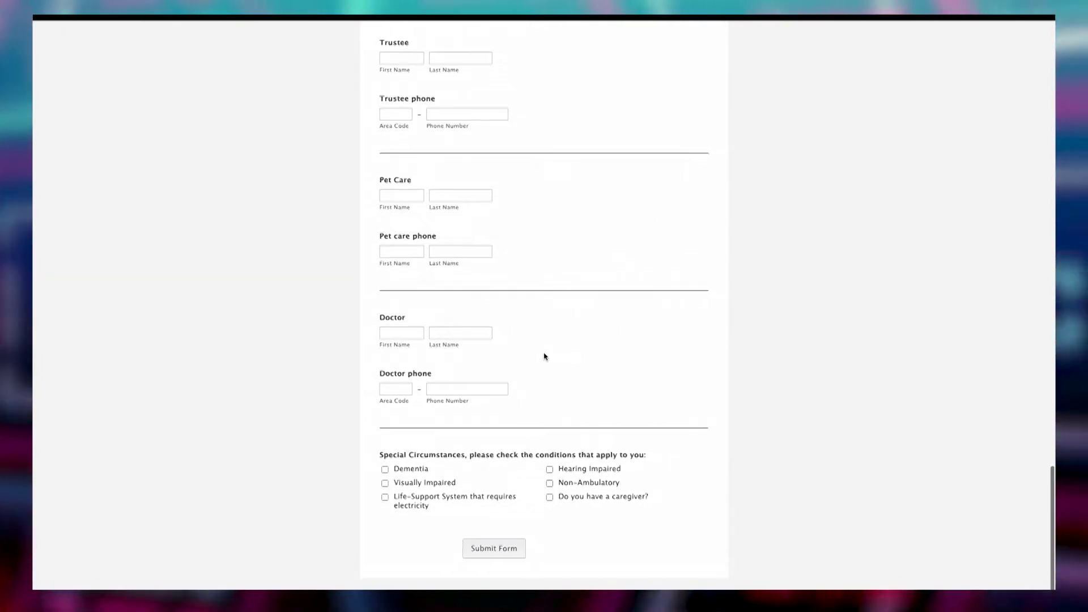
{"action": "scroll", "coordinate": [544, 355], "scroll_direction": "down", "scroll_amount": 1}
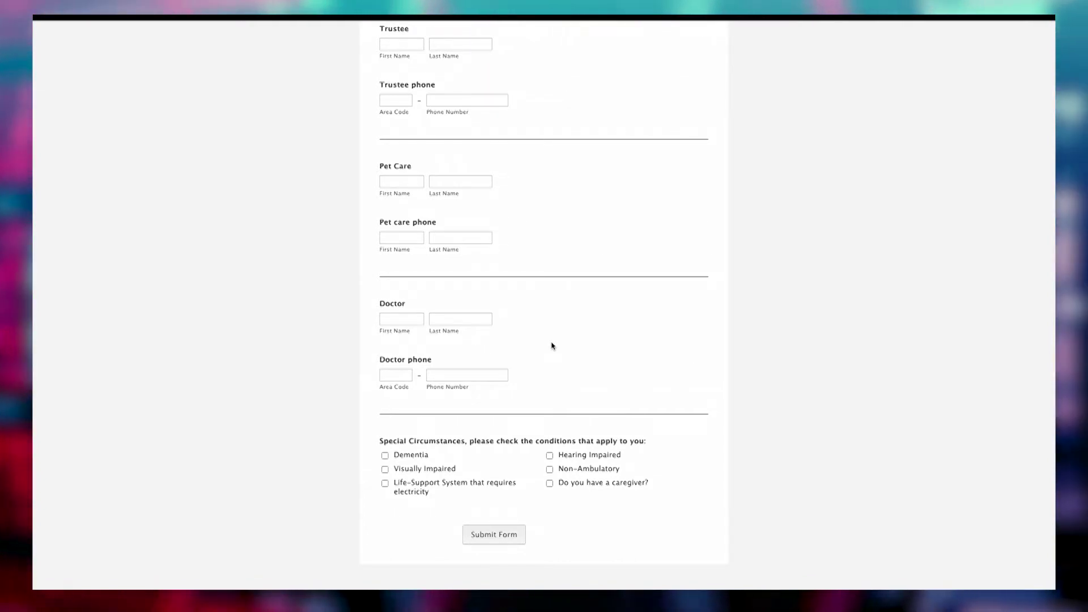
{"action": "scroll", "coordinate": [552, 345], "scroll_direction": "up", "scroll_amount": 1}
{"action": "scroll", "coordinate": [553, 345], "scroll_direction": "down", "scroll_amount": 1}
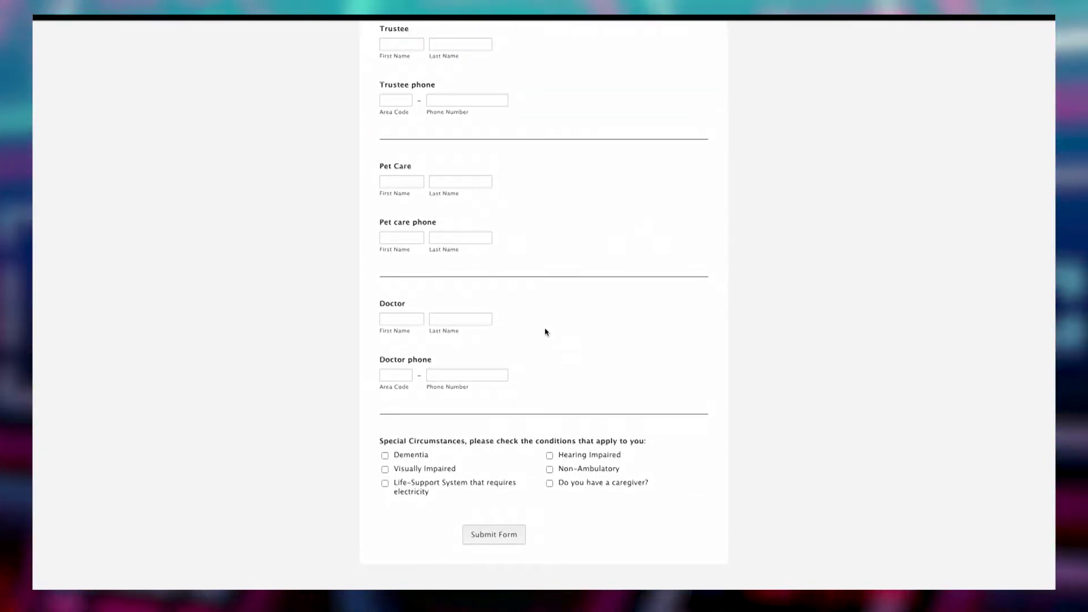
{"action": "scroll", "coordinate": [545, 332], "scroll_direction": "up", "scroll_amount": 1}
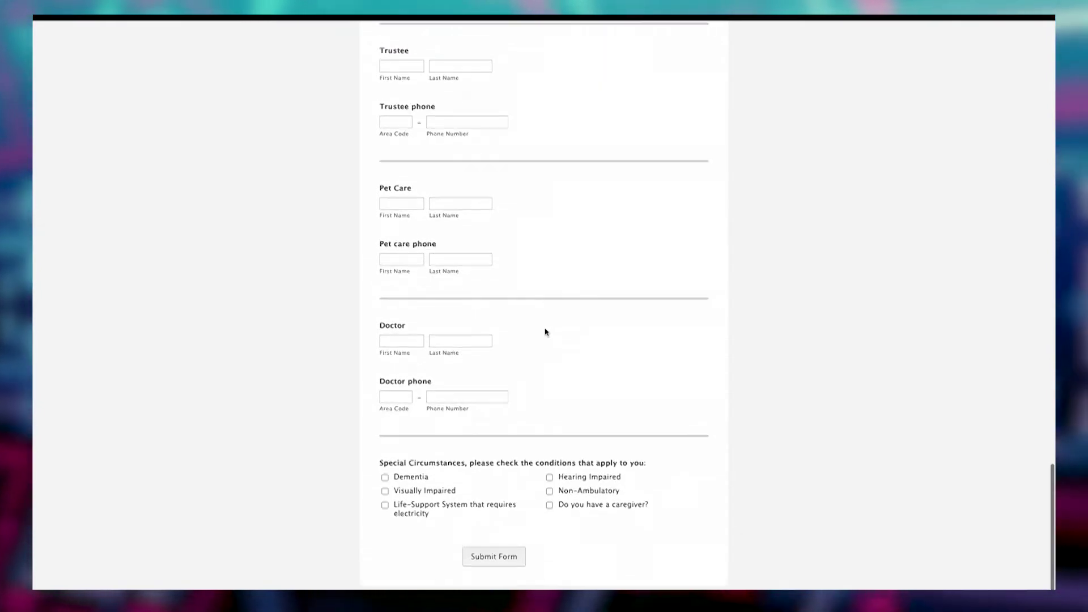
{"action": "scroll", "coordinate": [545, 332], "scroll_direction": "down", "scroll_amount": 1}
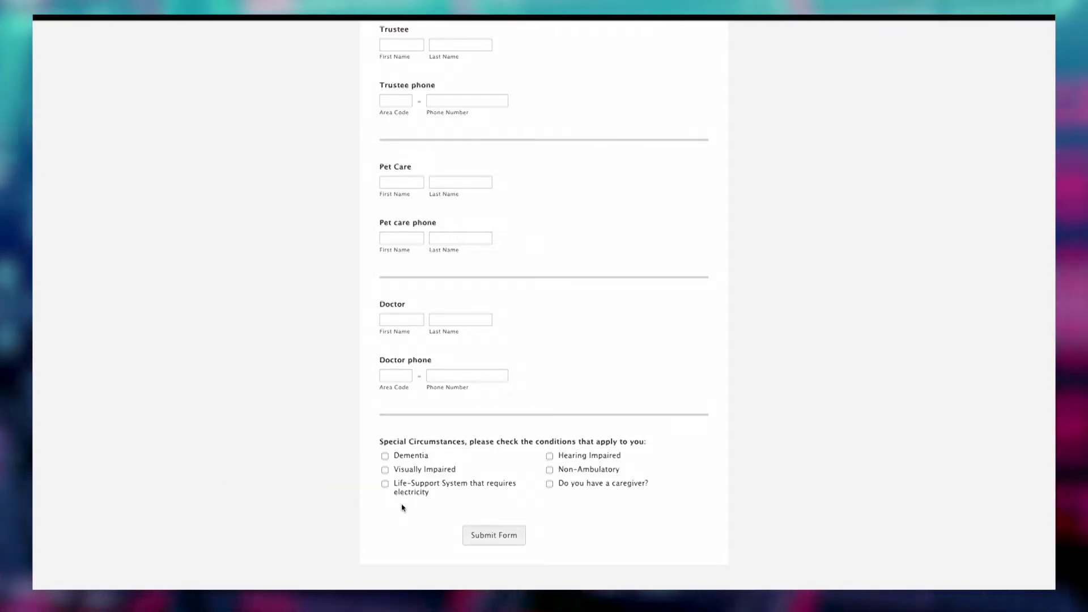
Submit the CodeRED enrollment form and check back over its emergency contact entries
{"action": "left_click", "coordinate": [505, 541]}
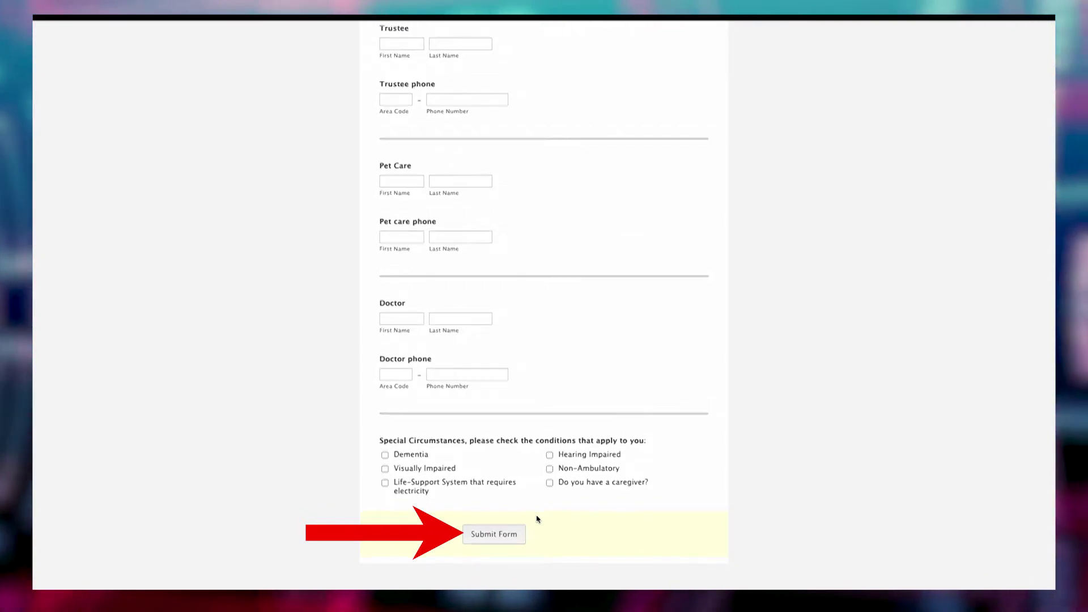
{"action": "scroll", "coordinate": [537, 519], "scroll_direction": "up", "scroll_amount": 15}
{"action": "scroll", "coordinate": [537, 519], "scroll_direction": "up", "scroll_amount": 20}
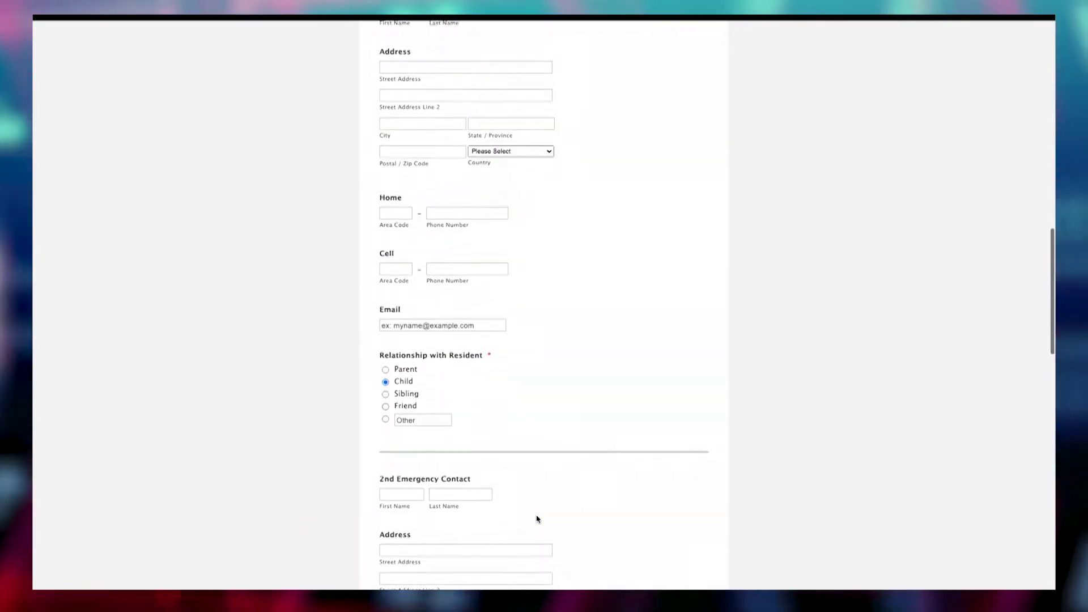